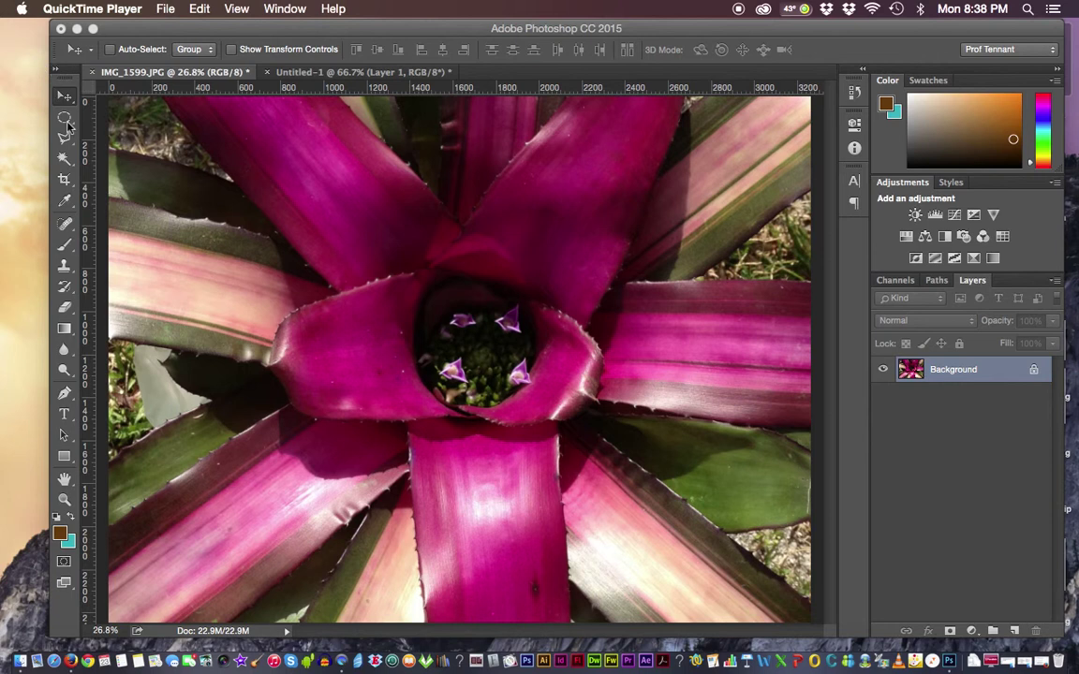
Step: Choose the Rectangular Marquee Tool from the marquee flyout in the toolbar
{"action": "left_click", "coordinate": [66, 121]}
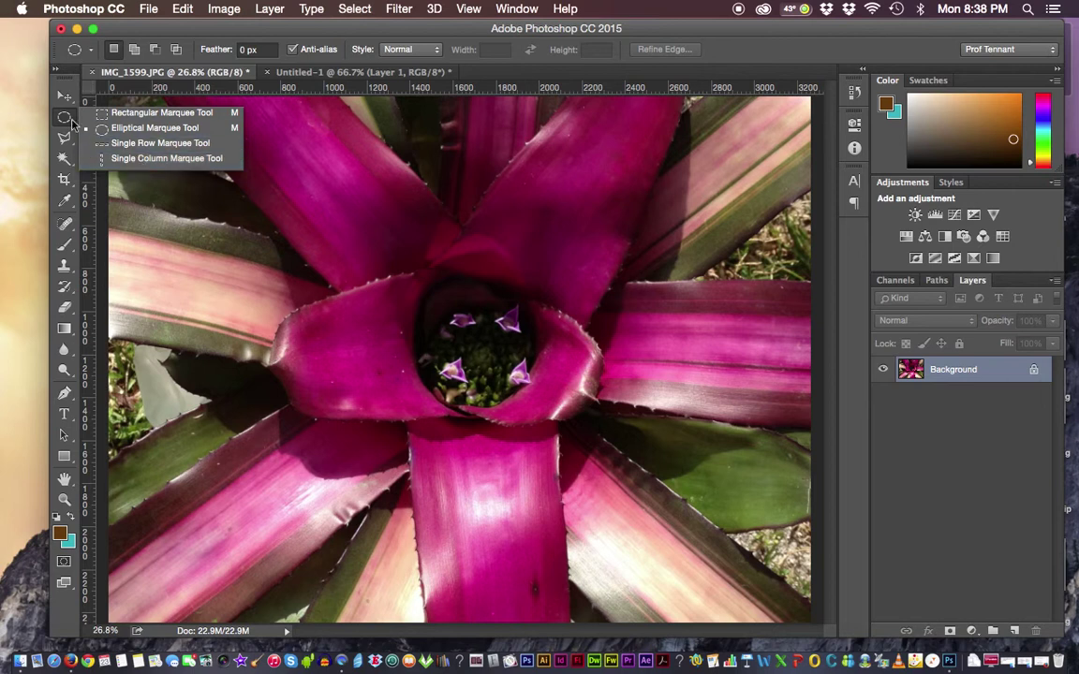
{"action": "left_click", "coordinate": [101, 113]}
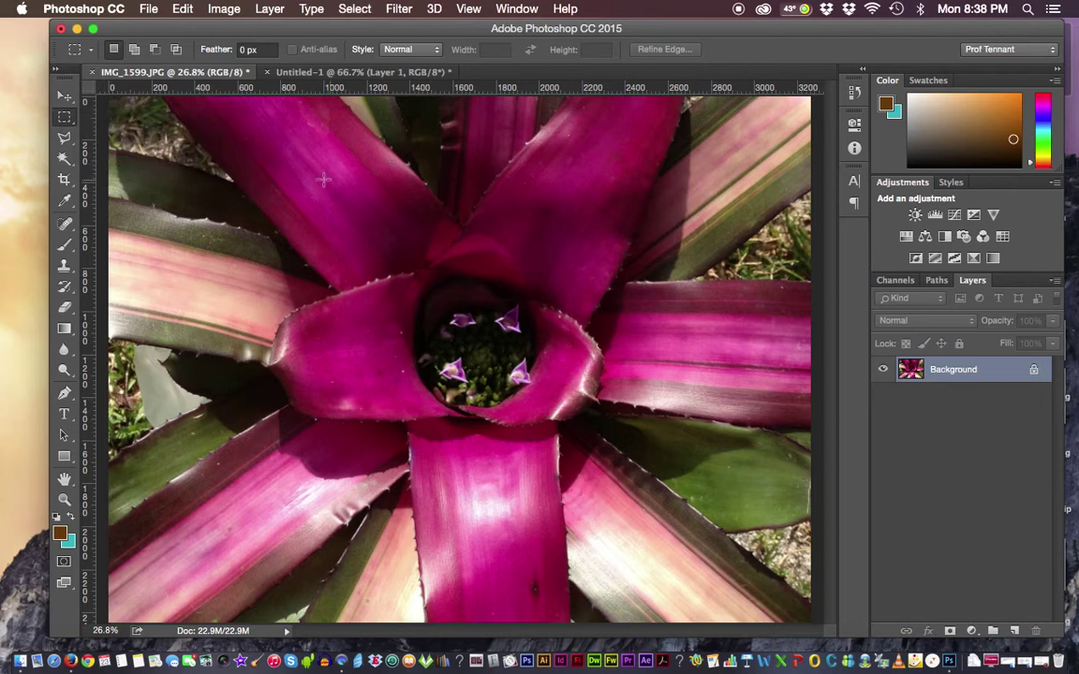
Step: Drag a rectangular marquee, then redraw it from the top-right around the bromeliad's flower centre
{"action": "left_click_drag", "start_coordinate": [303, 175], "coordinate": [616, 428]}
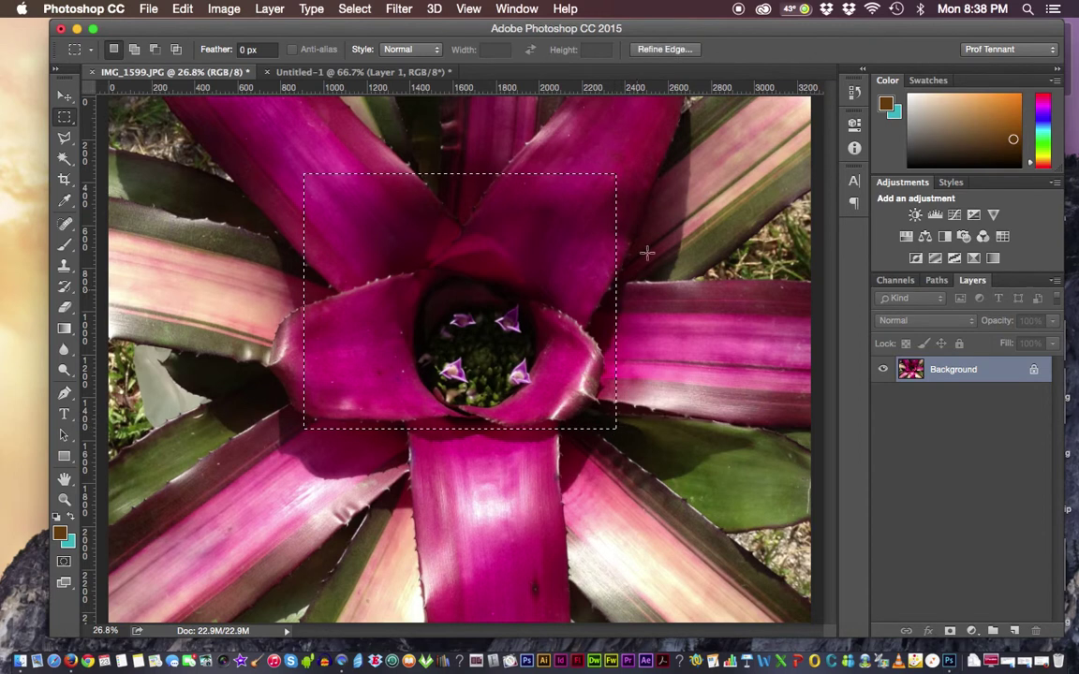
{"action": "left_click_drag", "start_coordinate": [654, 157], "coordinate": [369, 432]}
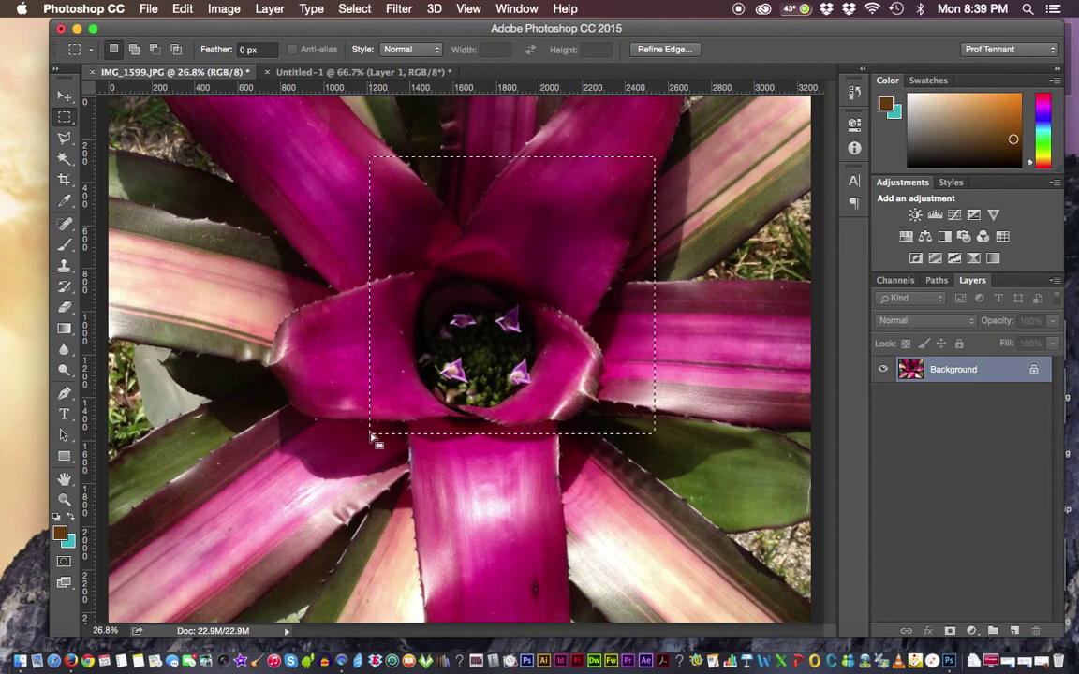
{"action": "right_click", "coordinate": [424, 89]}
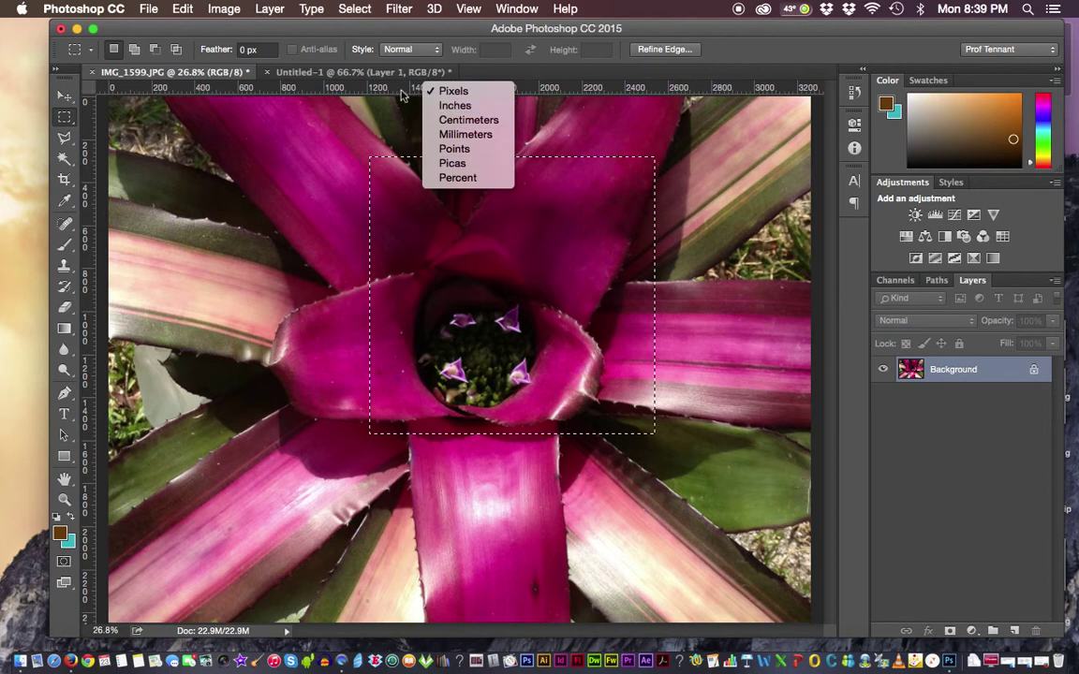
{"action": "left_click", "coordinate": [379, 91]}
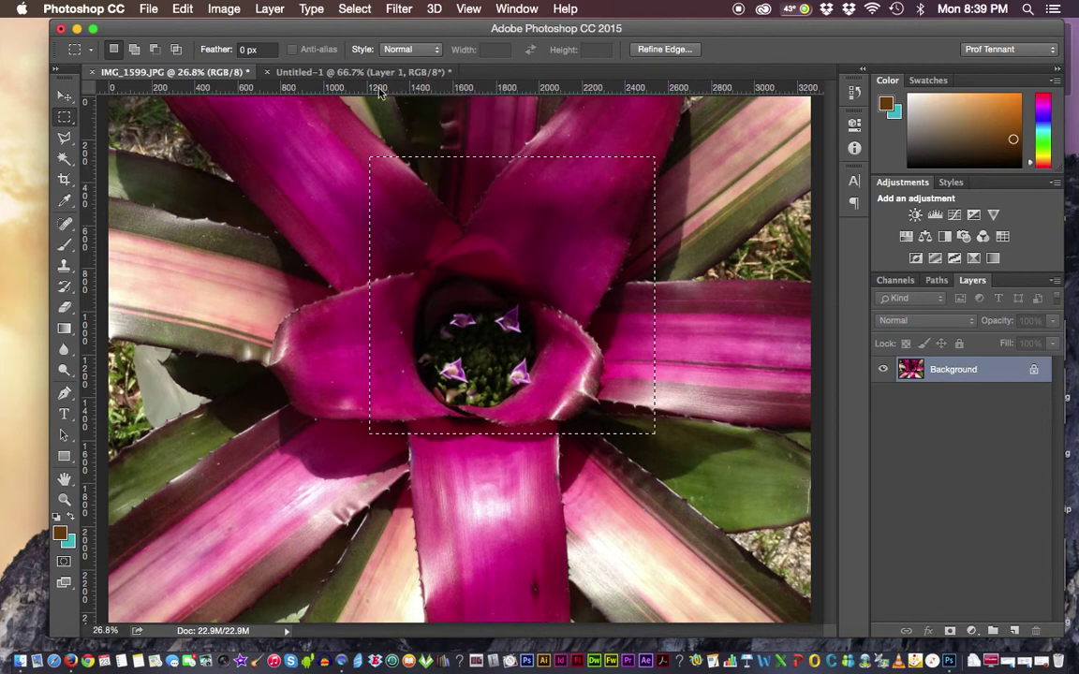
{"action": "left_click", "coordinate": [360, 137]}
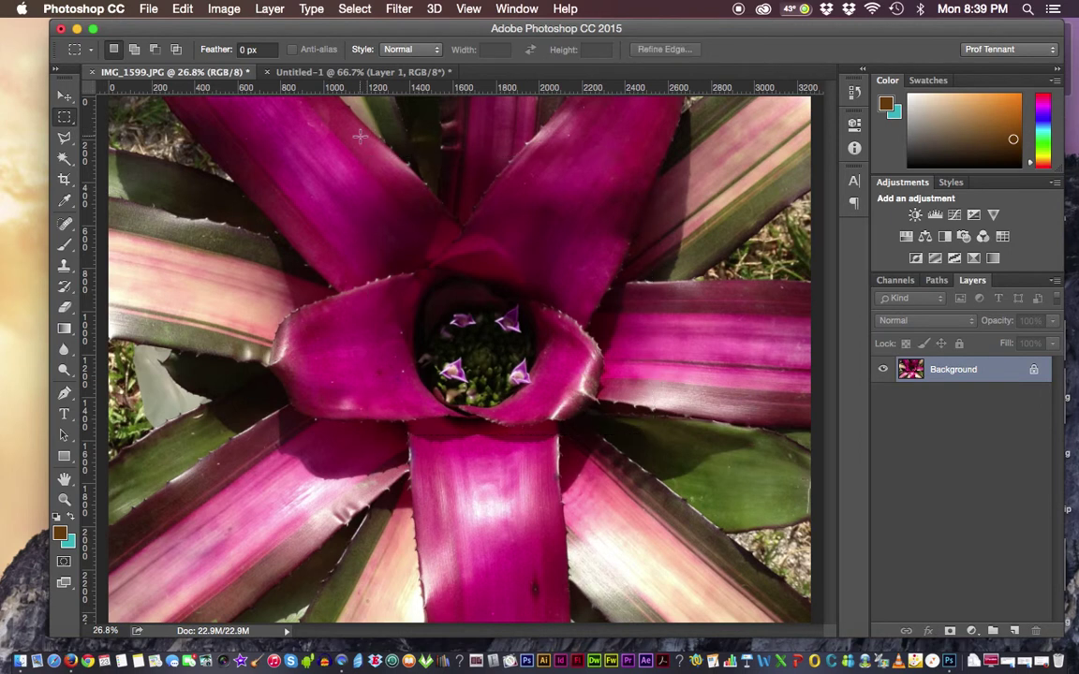
Step: Discard a small test rectangle and draw a 1096 × 1096 px square framing the central cup
{"action": "left_click_drag", "start_coordinate": [360, 137], "coordinate": [459, 249]}
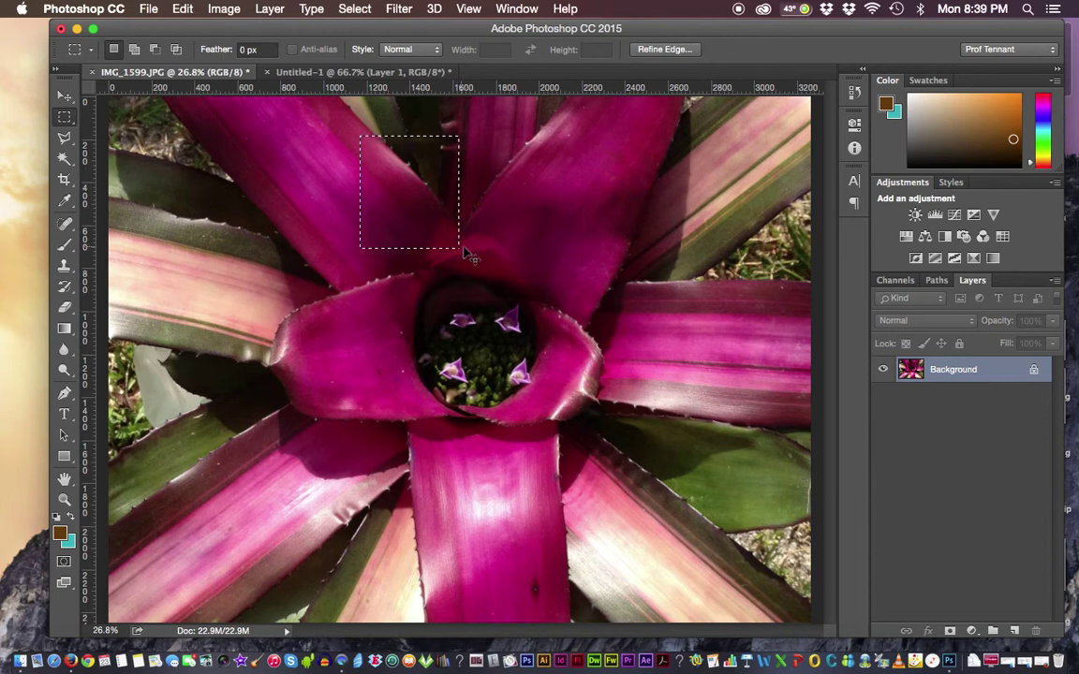
{"action": "left_click", "coordinate": [468, 248]}
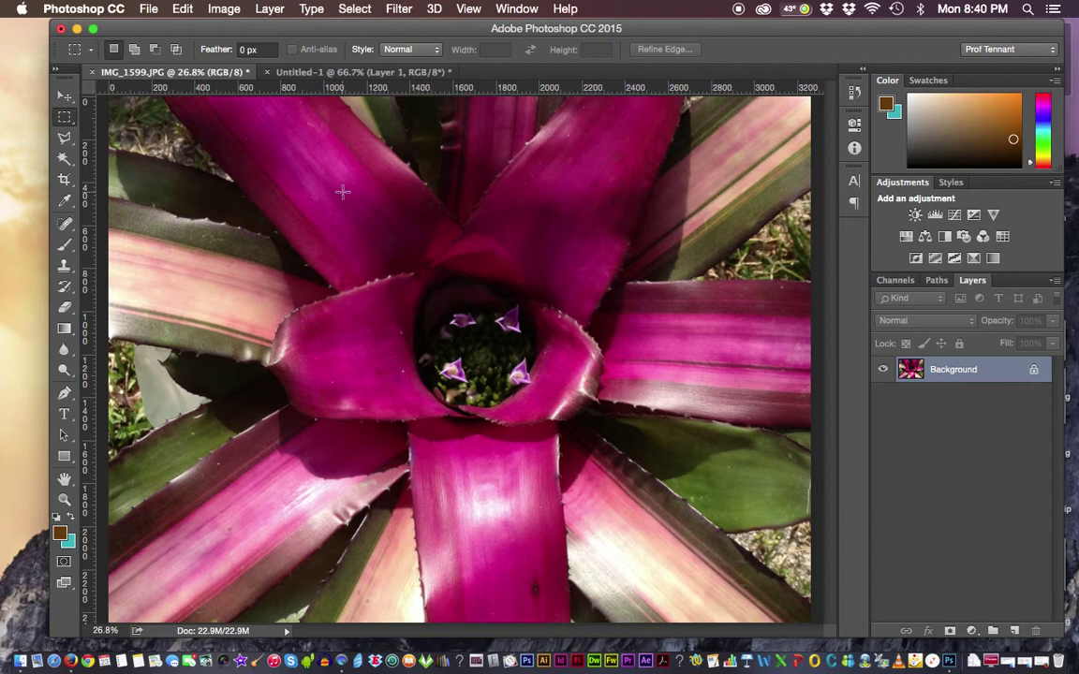
{"action": "left_click_drag", "start_coordinate": [343, 192], "coordinate": [633, 424]}
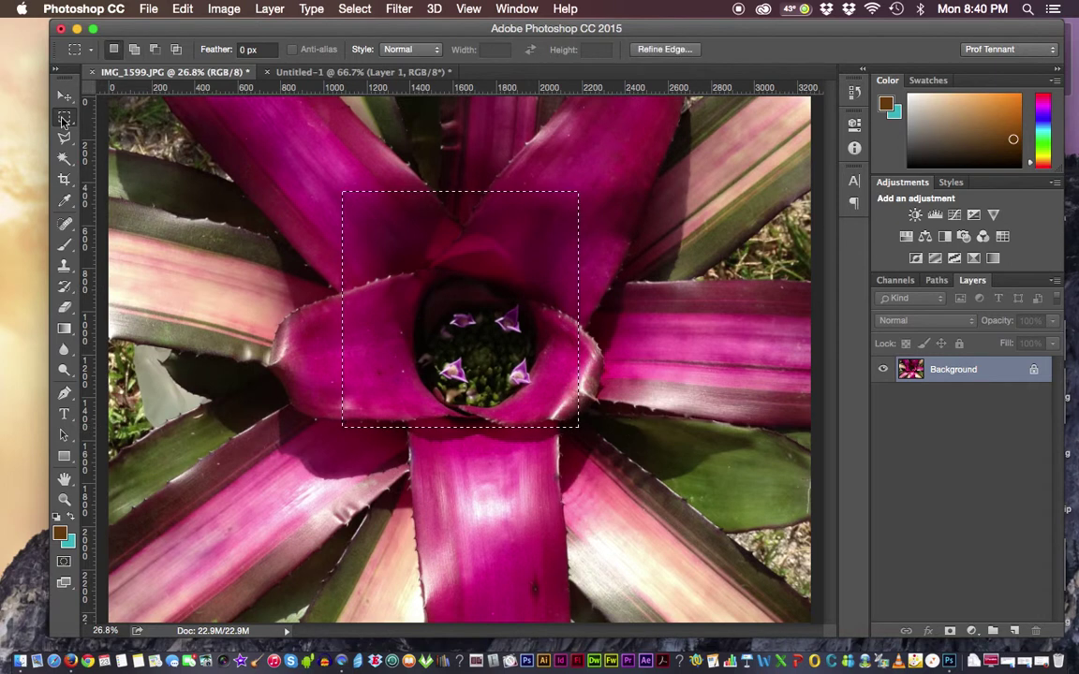
{"action": "left_click_drag", "start_coordinate": [64, 117], "coordinate": [112, 128]}
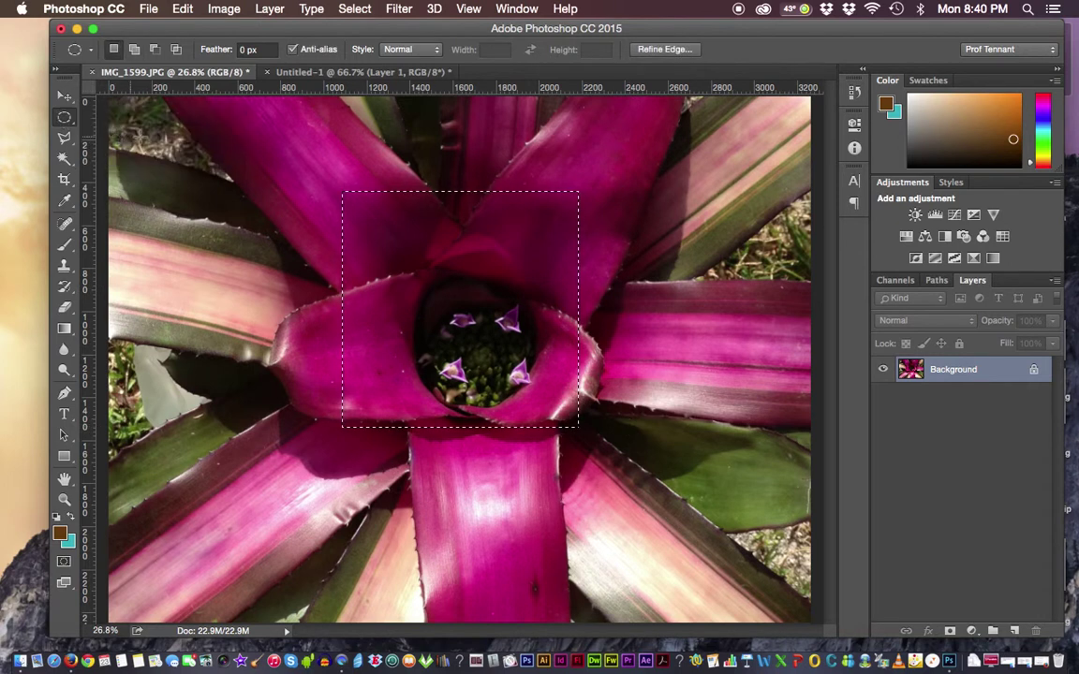
Step: Draw a near-circular elliptical marquee and reposition it with Space over the flower's central cup
{"action": "left_click_drag", "start_coordinate": [330, 168], "coordinate": [742, 320]}
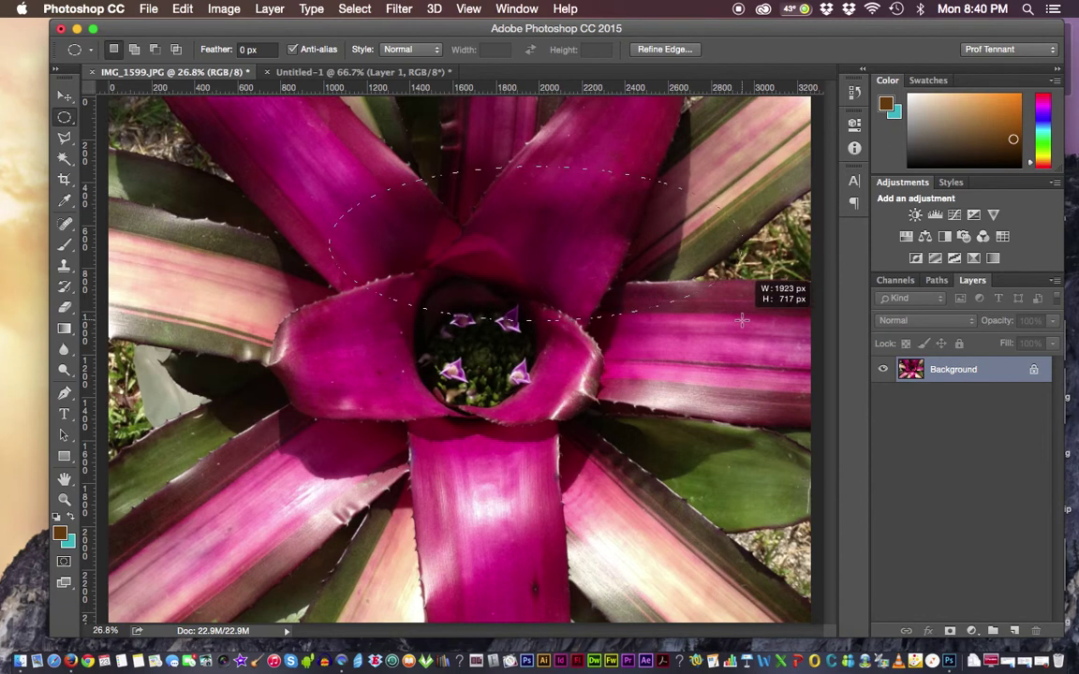
{"action": "left_click_drag", "start_coordinate": [741, 320], "coordinate": [501, 346]}
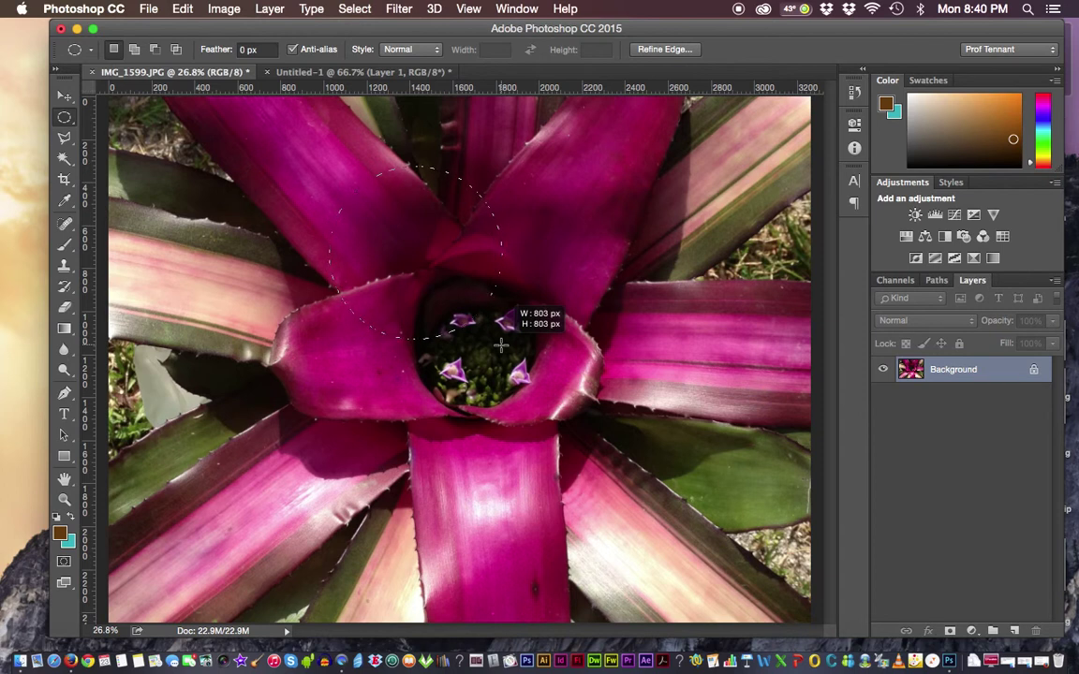
{"action": "left_click_drag", "start_coordinate": [501, 346], "coordinate": [480, 329]}
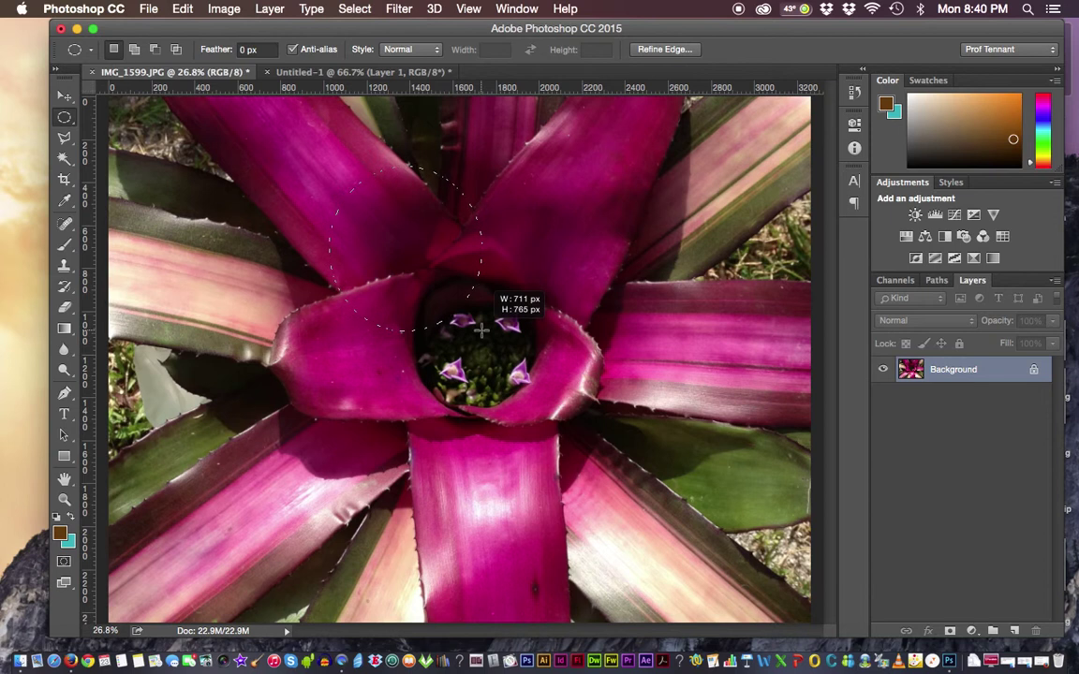
{"action": "key", "text": "space"}
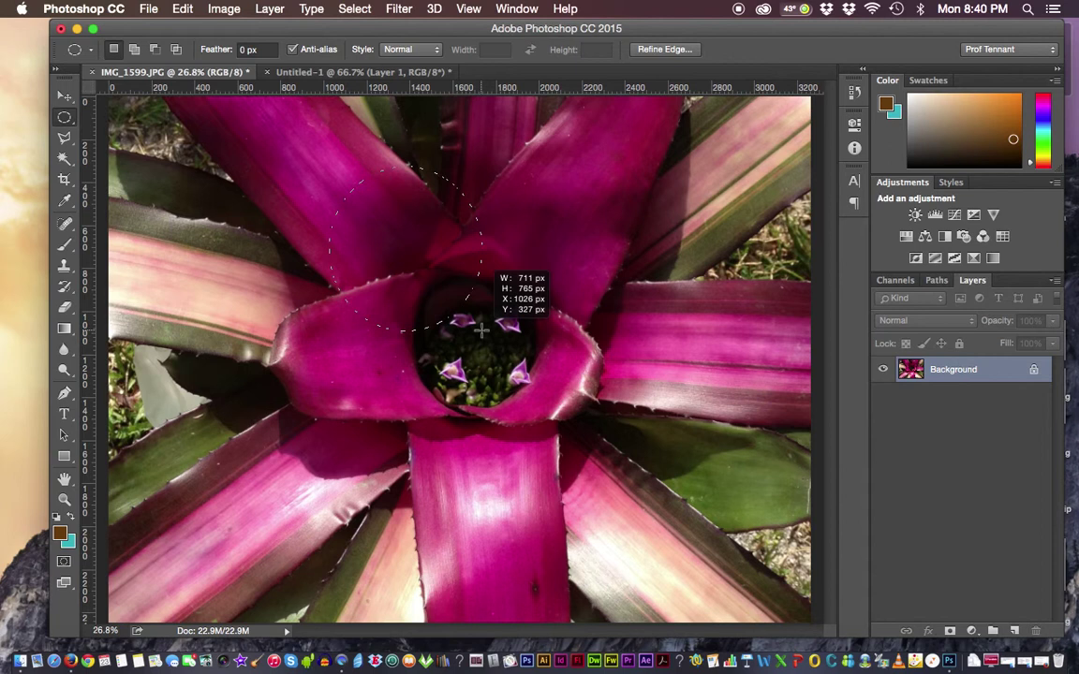
{"action": "mouse_move", "coordinate": [480, 329]}
{"action": "left_mouse_down"}
{"action": "mouse_move", "coordinate": [462, 357]}
{"action": "mouse_move", "coordinate": [540, 391]}
{"action": "mouse_move", "coordinate": [558, 424]}
{"action": "mouse_move", "coordinate": [545, 415]}
{"action": "left_mouse_up"}
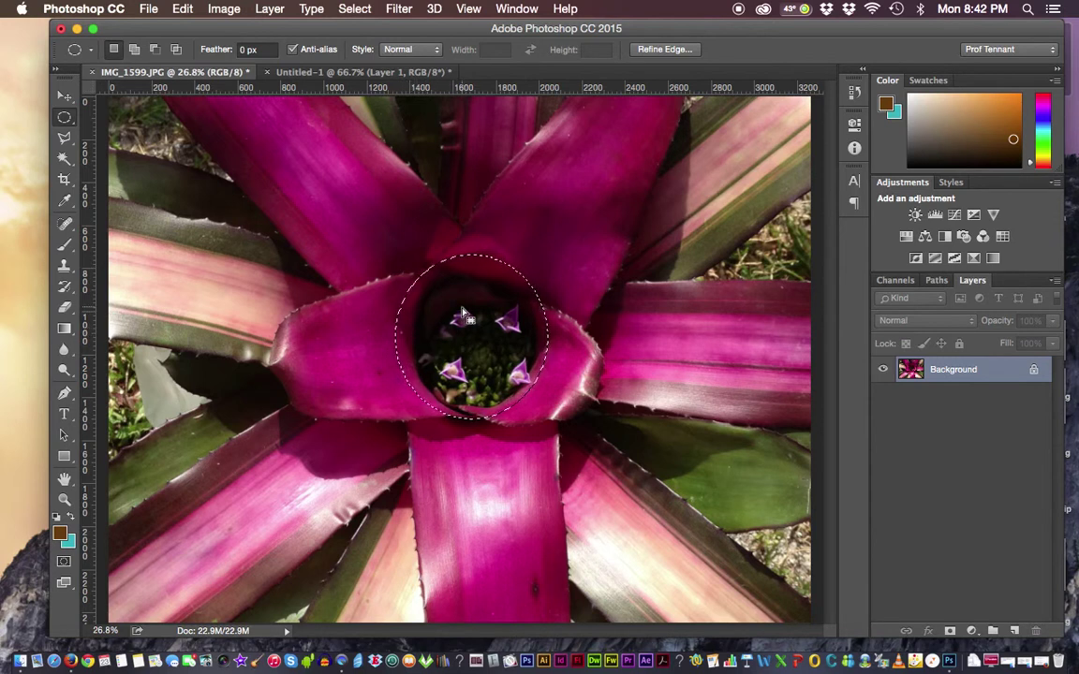
Step: Transform the circular selection to 83.68% width and 85.23% height around the central cup
{"action": "left_click", "coordinate": [353, 12]}
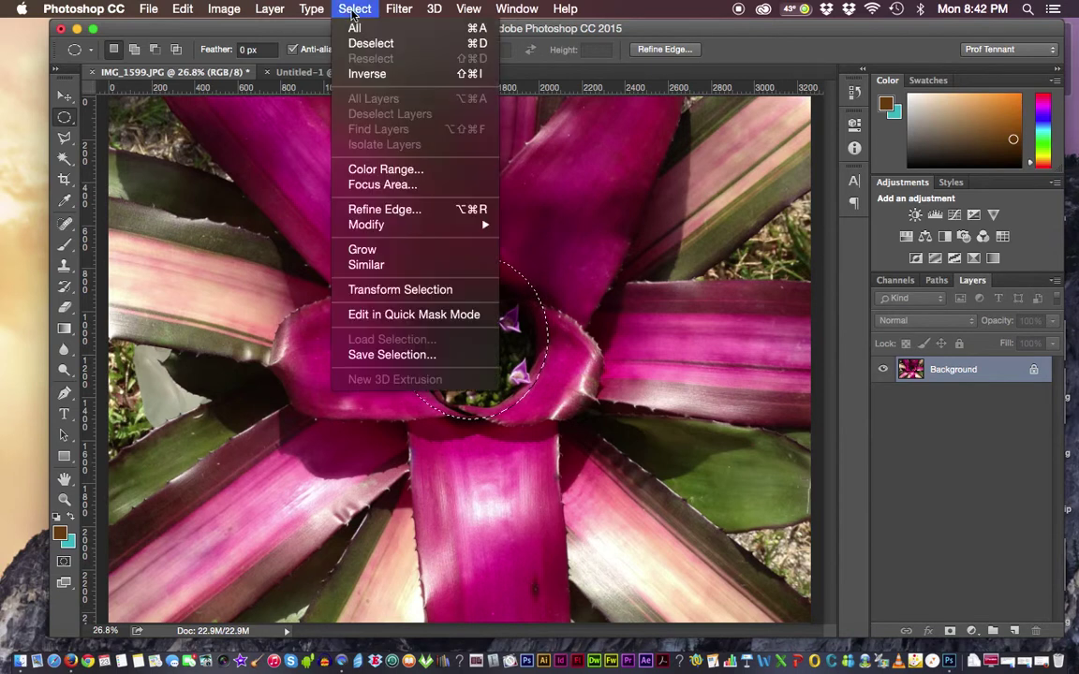
{"action": "left_click", "coordinate": [371, 292]}
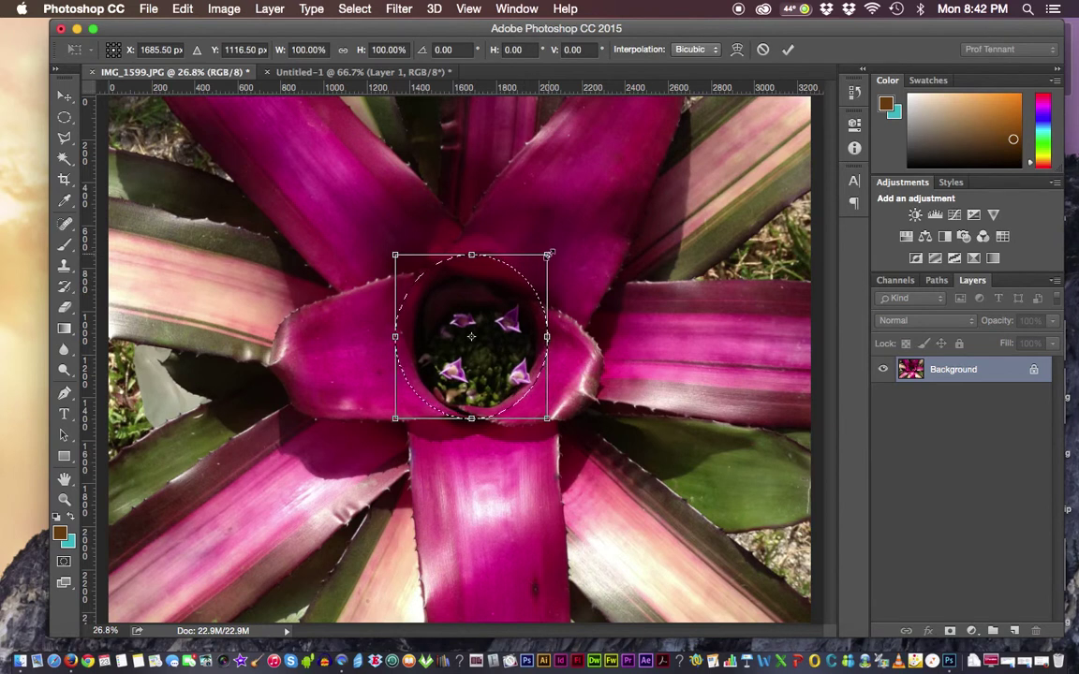
{"action": "left_click_drag", "start_coordinate": [549, 253], "coordinate": [560, 267]}
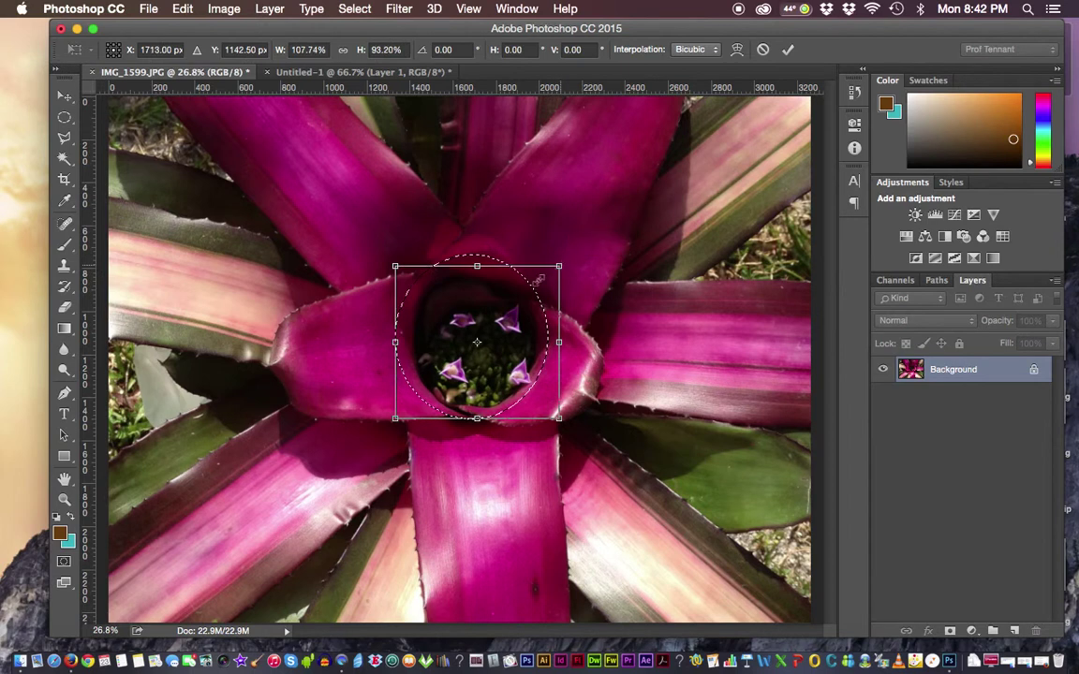
{"action": "left_click_drag", "start_coordinate": [395, 419], "coordinate": [398, 411]}
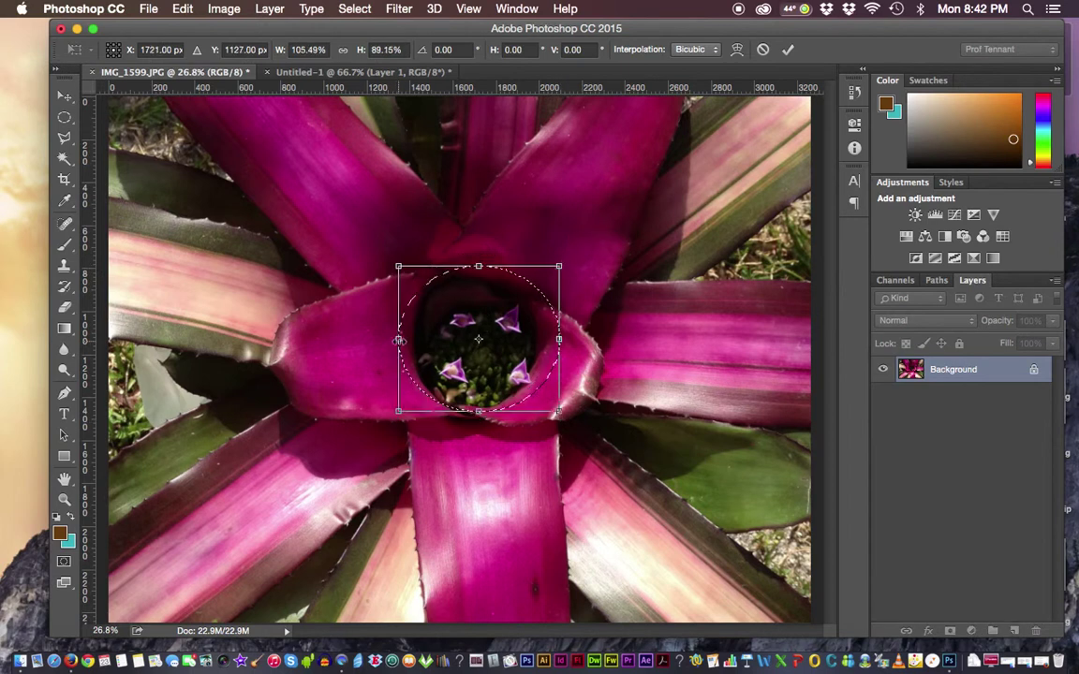
{"action": "left_click_drag", "start_coordinate": [399, 341], "coordinate": [411, 340]}
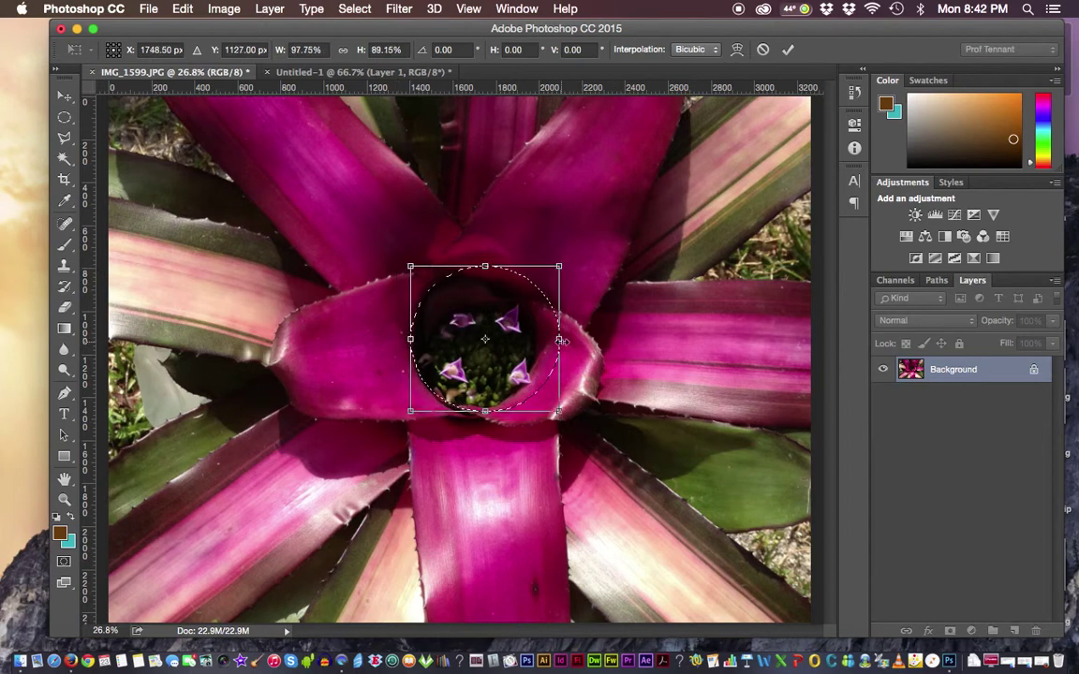
{"action": "left_click_drag", "start_coordinate": [561, 341], "coordinate": [536, 341]}
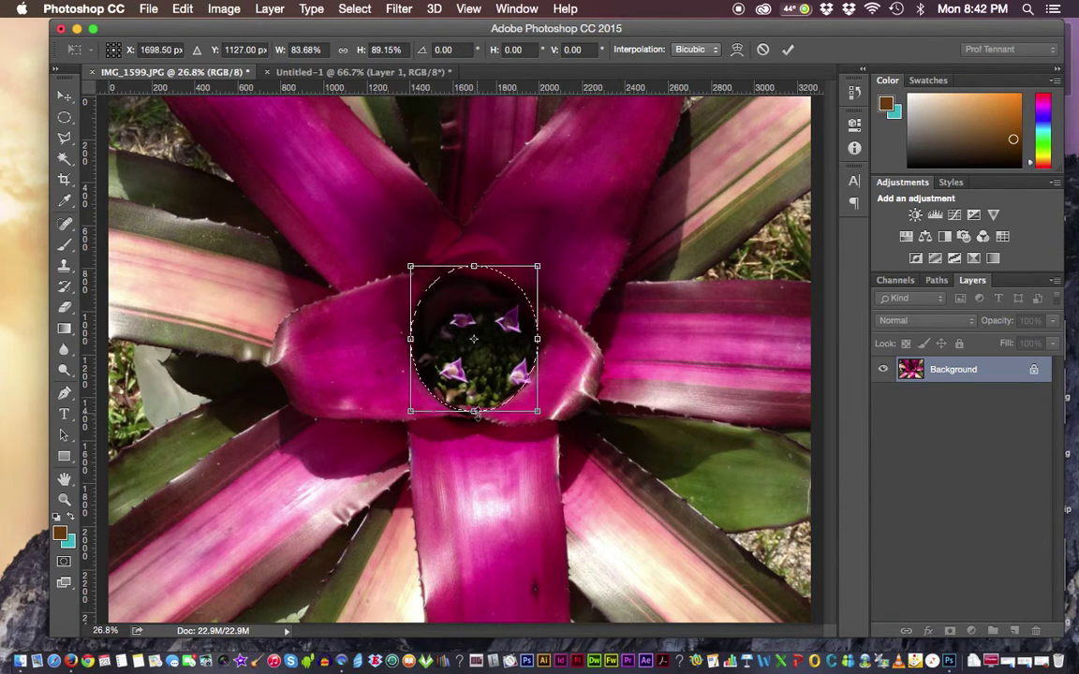
{"action": "left_click_drag", "start_coordinate": [475, 414], "coordinate": [475, 404]}
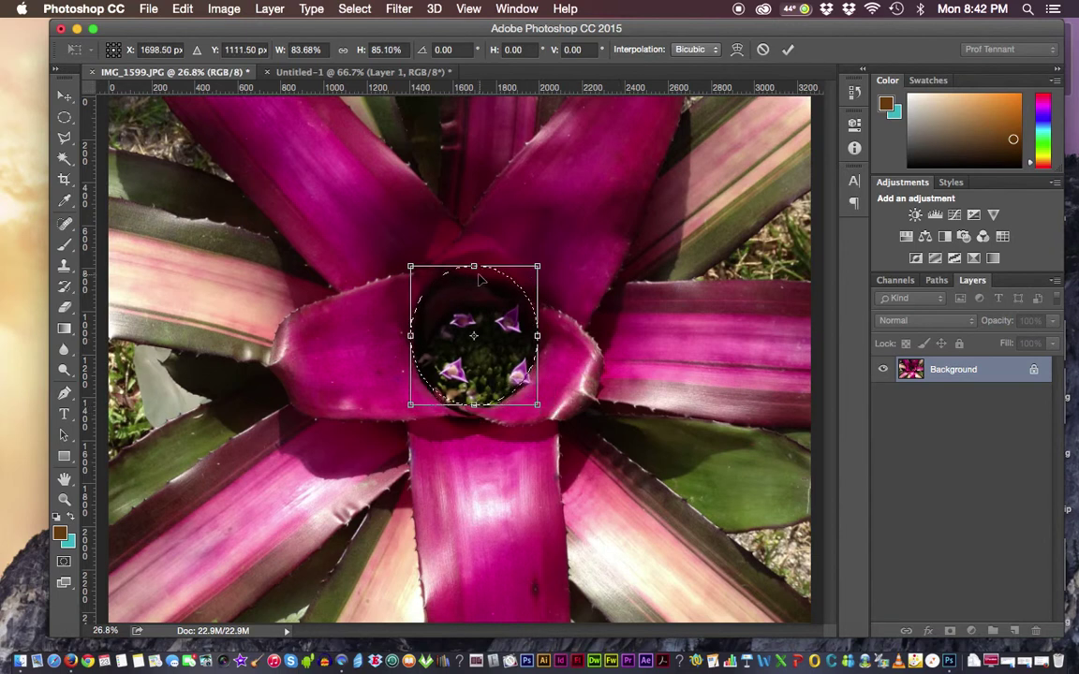
{"action": "left_click_drag", "start_coordinate": [474, 267], "coordinate": [474, 270]}
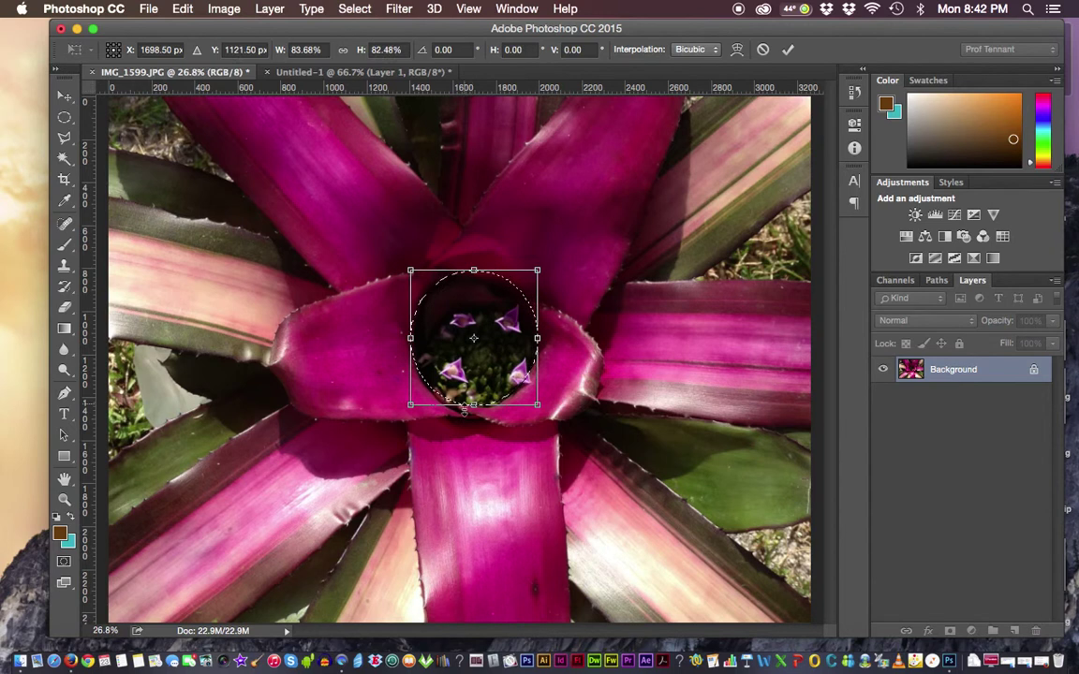
{"action": "left_click_drag", "start_coordinate": [464, 409], "coordinate": [465, 414]}
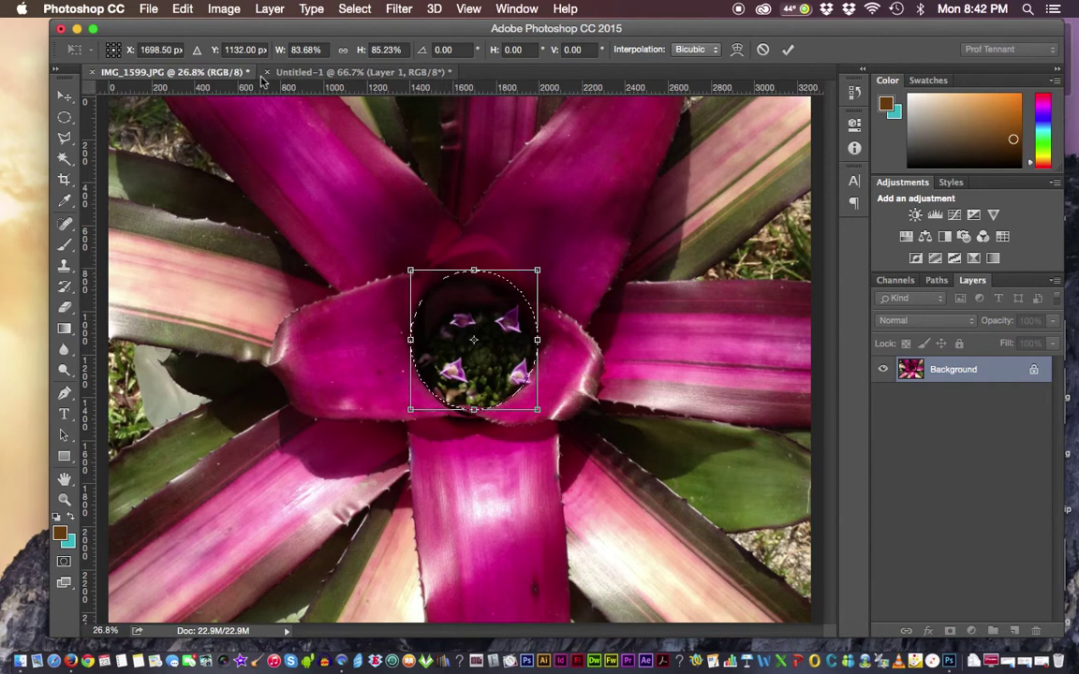
{"action": "left_click", "coordinate": [183, 9]}
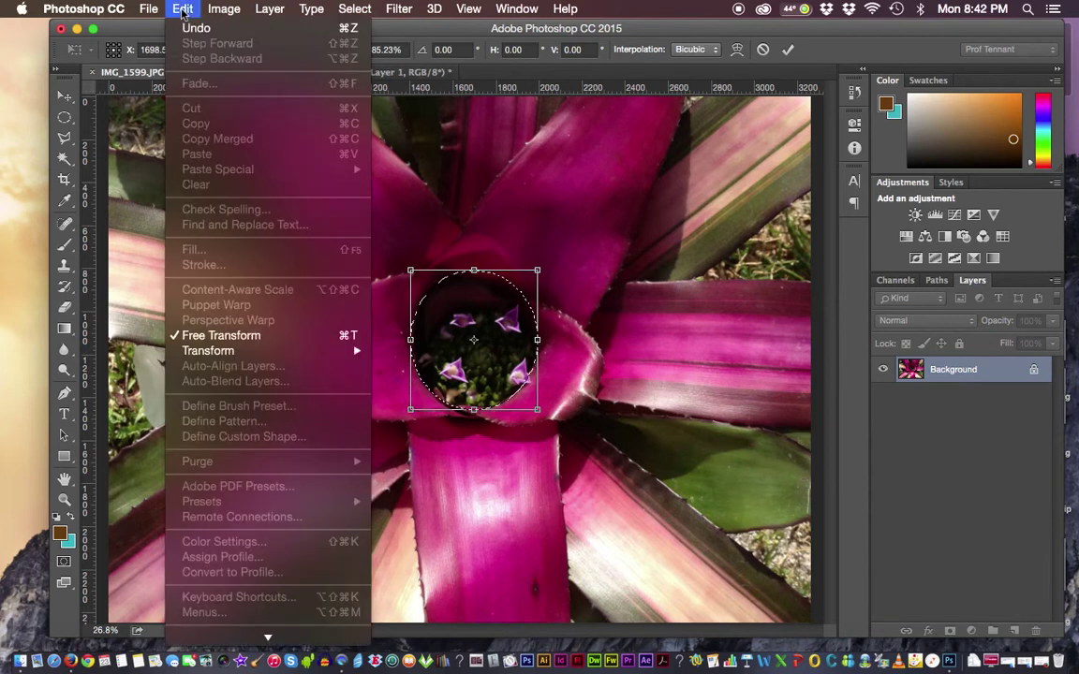
Step: Switch the active selection transform to Edit > Transform > Skew
{"action": "mouse_move", "coordinate": [225, 354]}
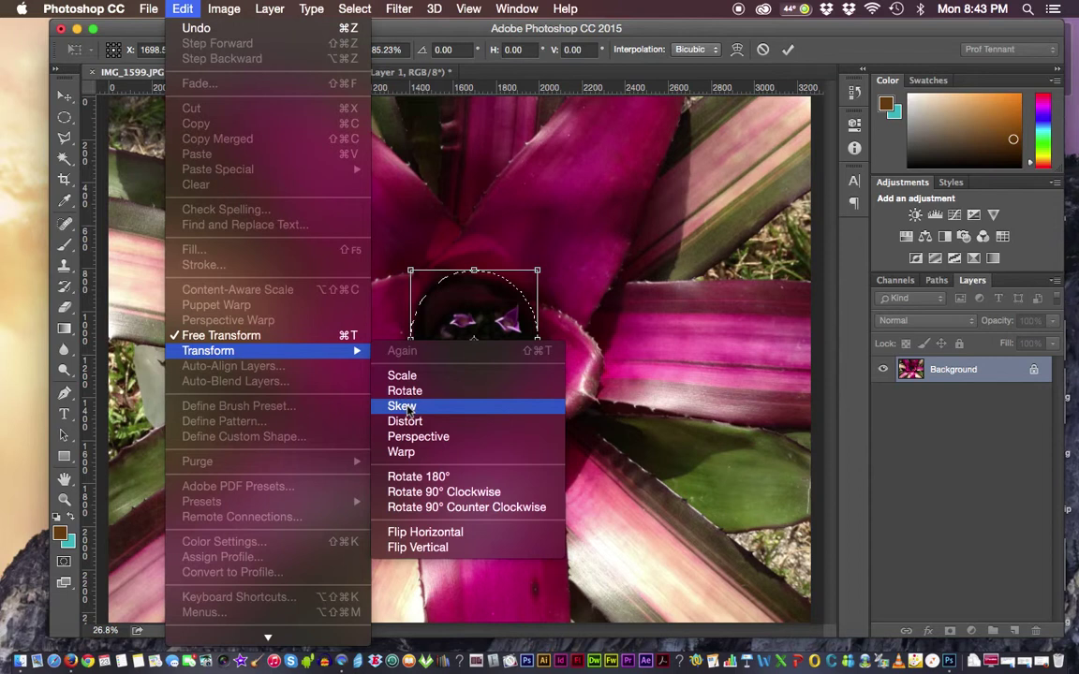
{"action": "left_click", "coordinate": [408, 409]}
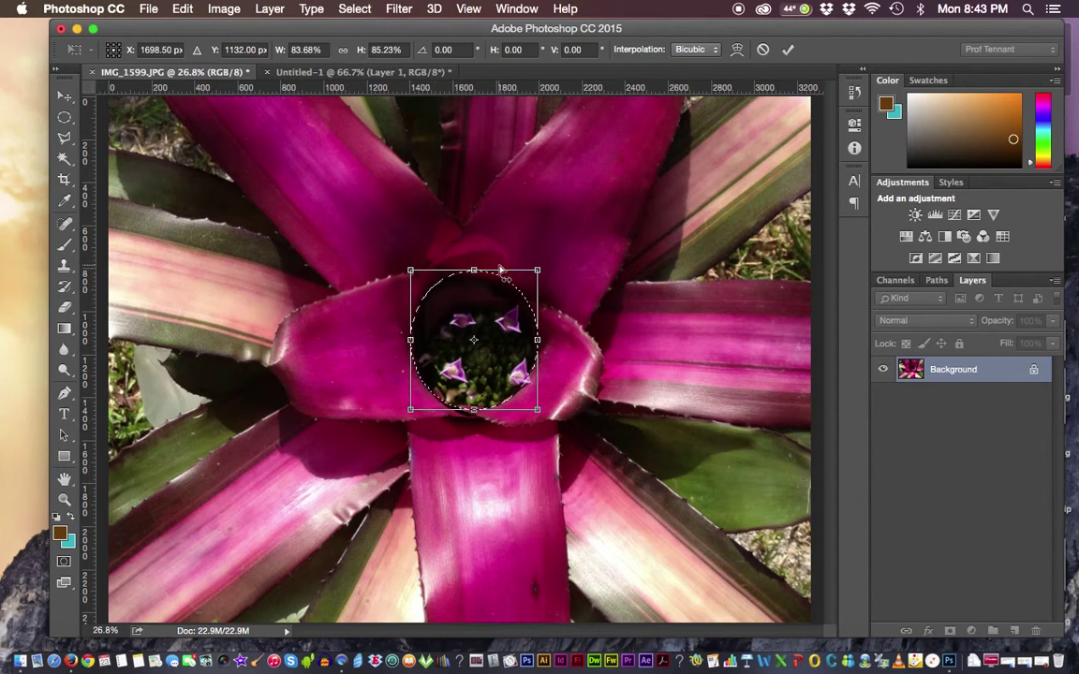
Step: Skew the elliptical selection to match the tilted central cup, nudge it up, and commit
{"action": "left_click_drag", "start_coordinate": [501, 271], "coordinate": [513, 271]}
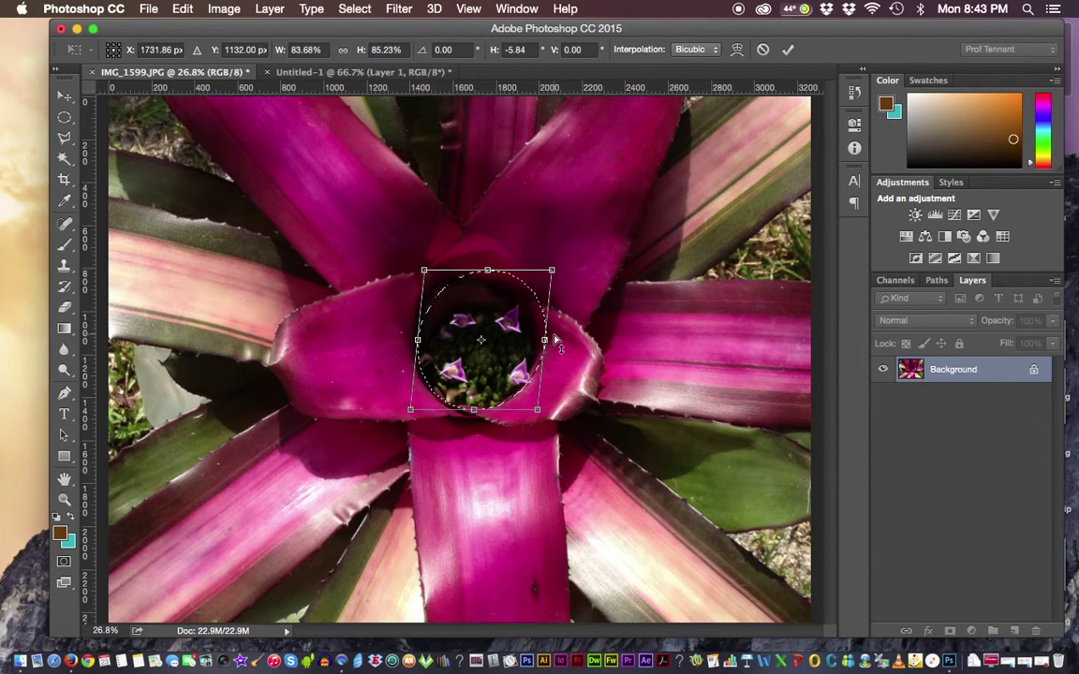
{"action": "left_click_drag", "start_coordinate": [557, 342], "coordinate": [557, 361]}
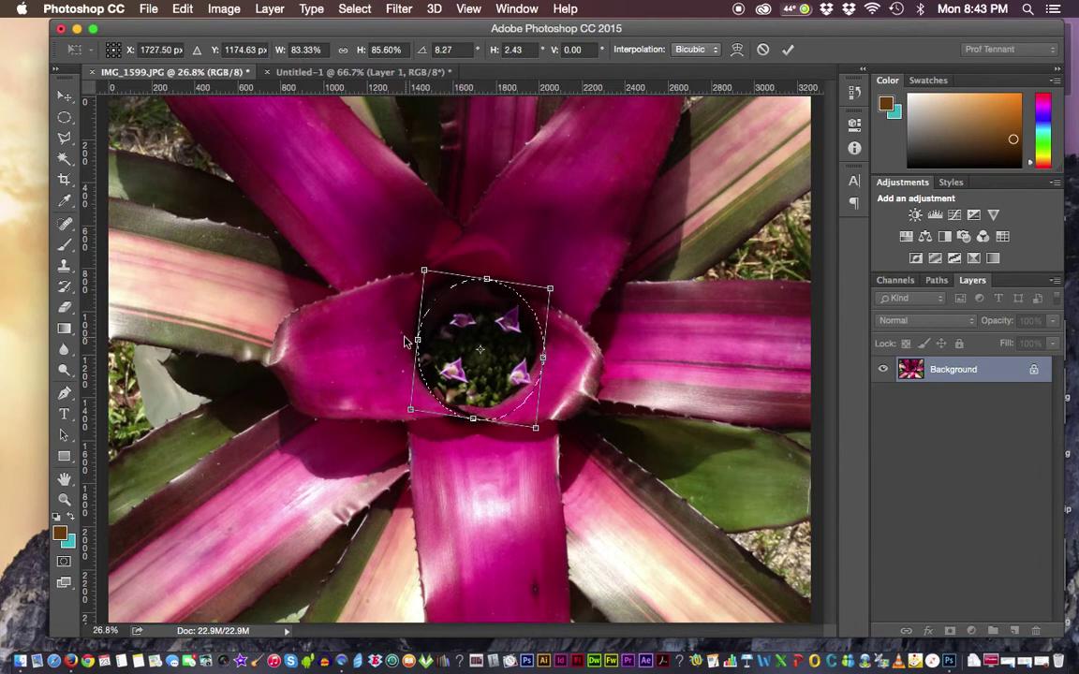
{"action": "left_click_drag", "start_coordinate": [412, 342], "coordinate": [413, 356]}
{"action": "left_click_drag", "start_coordinate": [510, 321], "coordinate": [500, 314]}
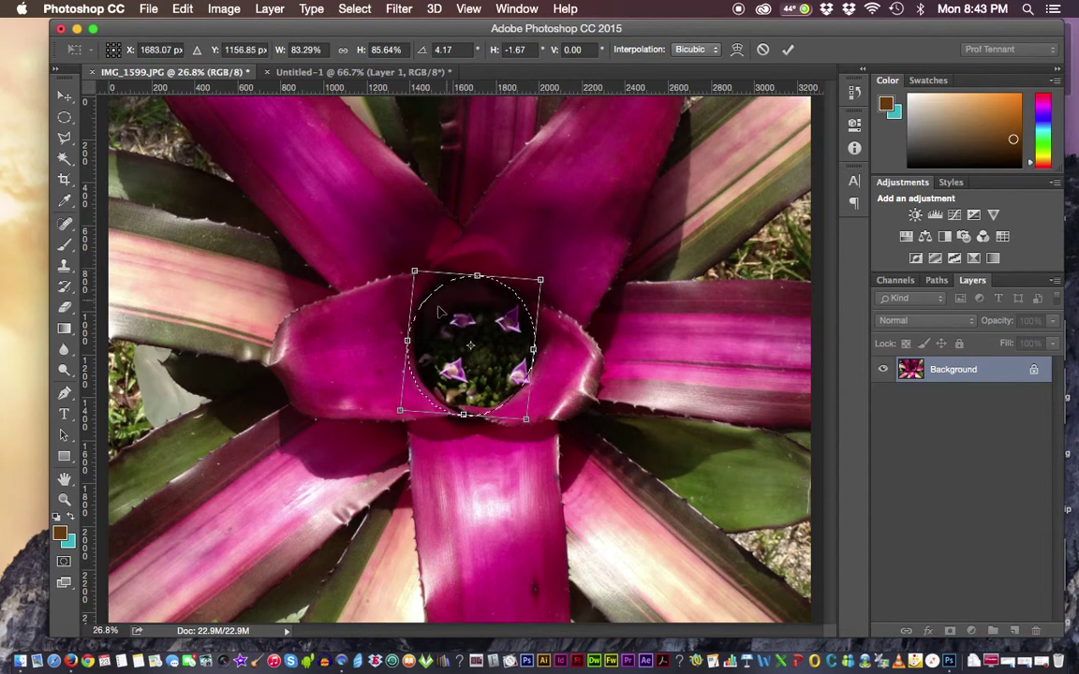
{"action": "left_click_drag", "start_coordinate": [469, 347], "coordinate": [470, 340]}
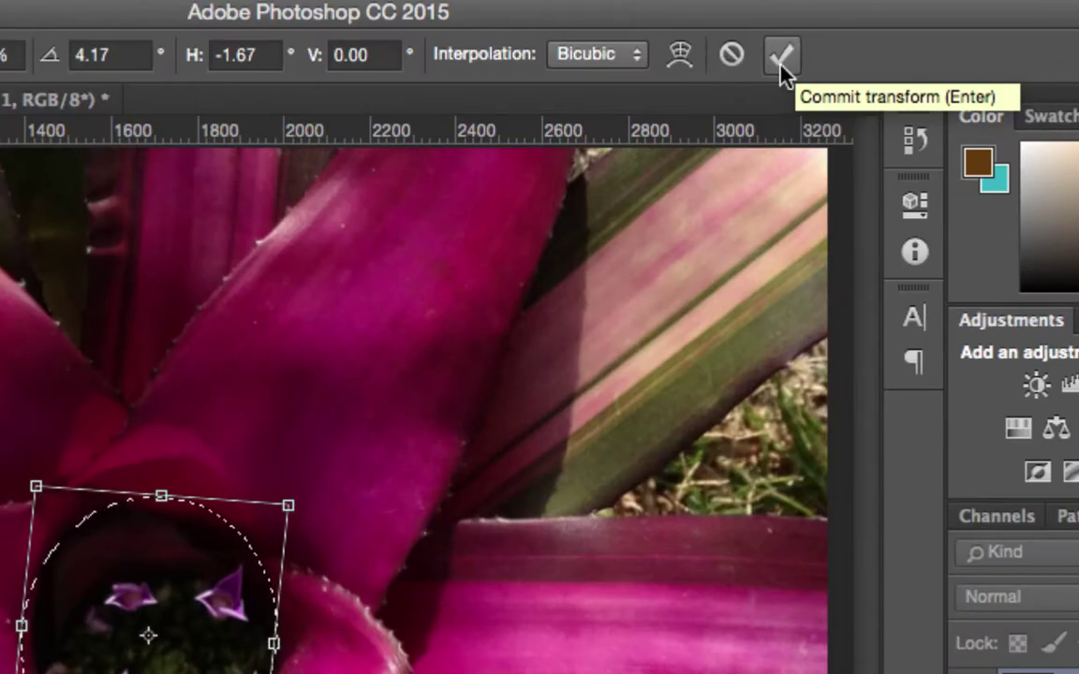
{"action": "left_click", "coordinate": [787, 56]}
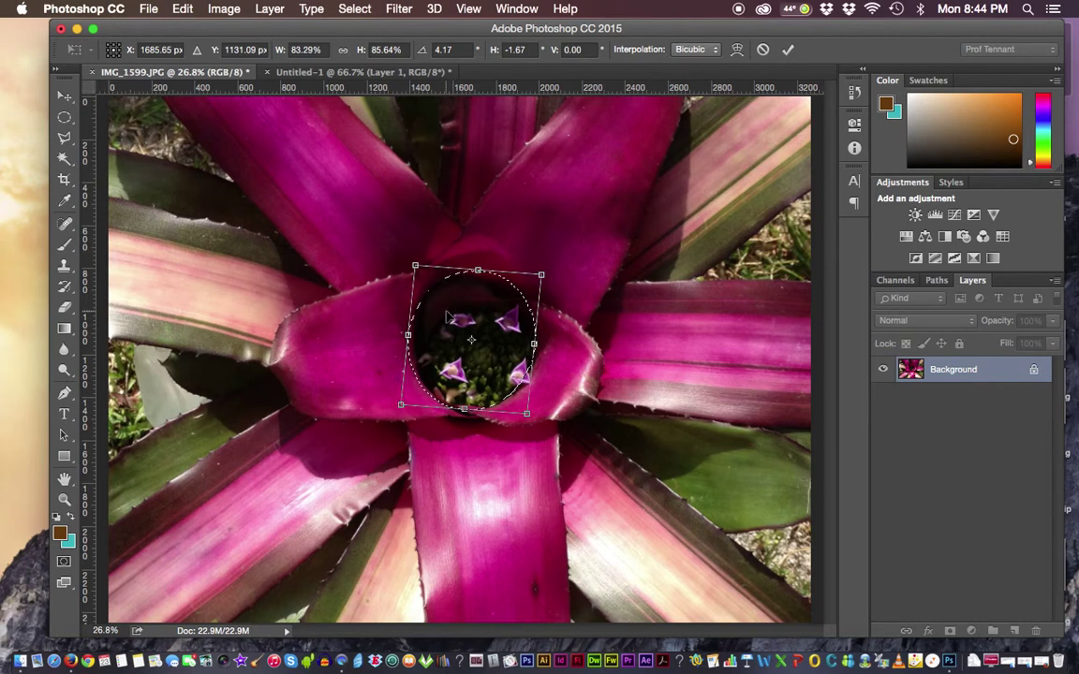
{"action": "key", "text": "Return"}
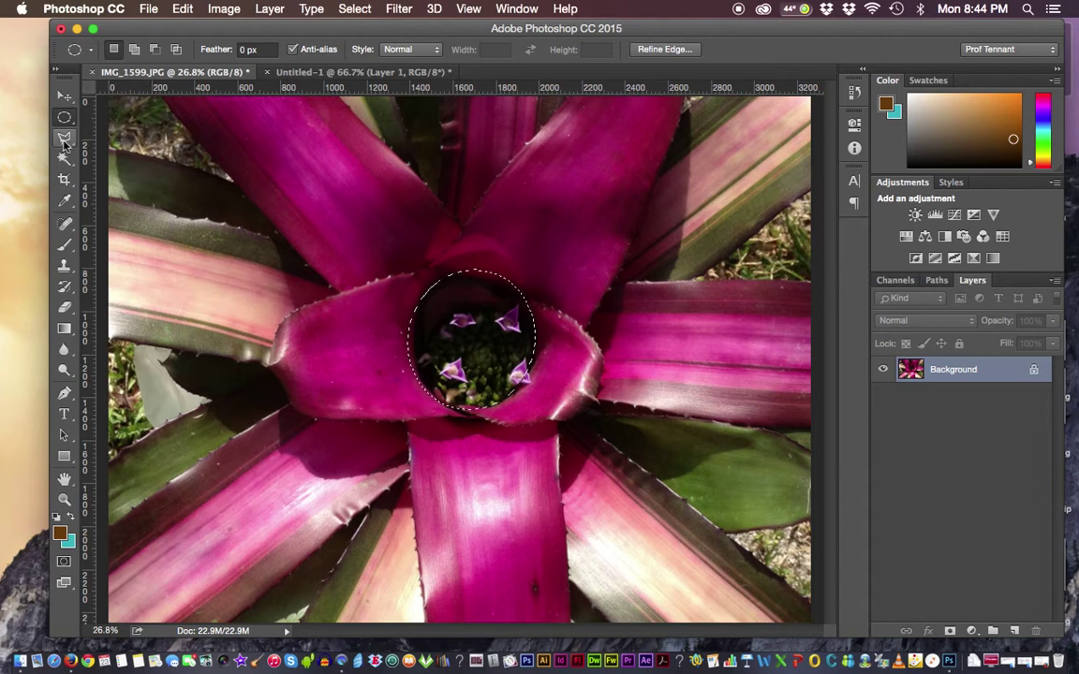
Step: Trace a freehand Lasso selection around the inner leaf bases surrounding the bromeliad's cup
{"action": "left_click", "coordinate": [63, 140]}
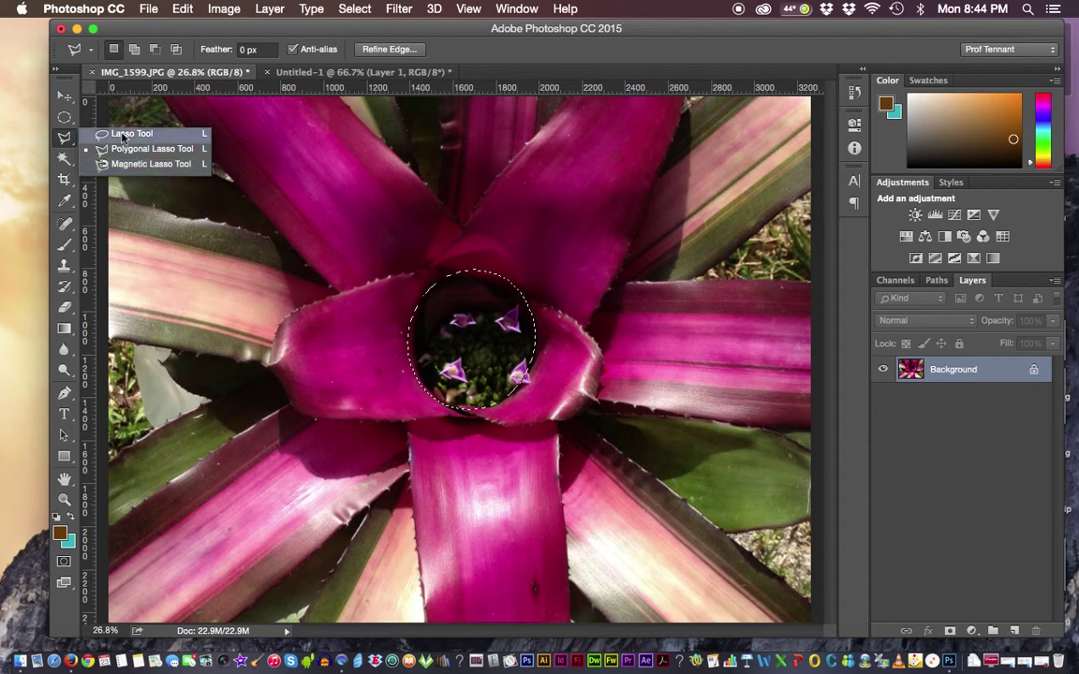
{"action": "left_click", "coordinate": [122, 137]}
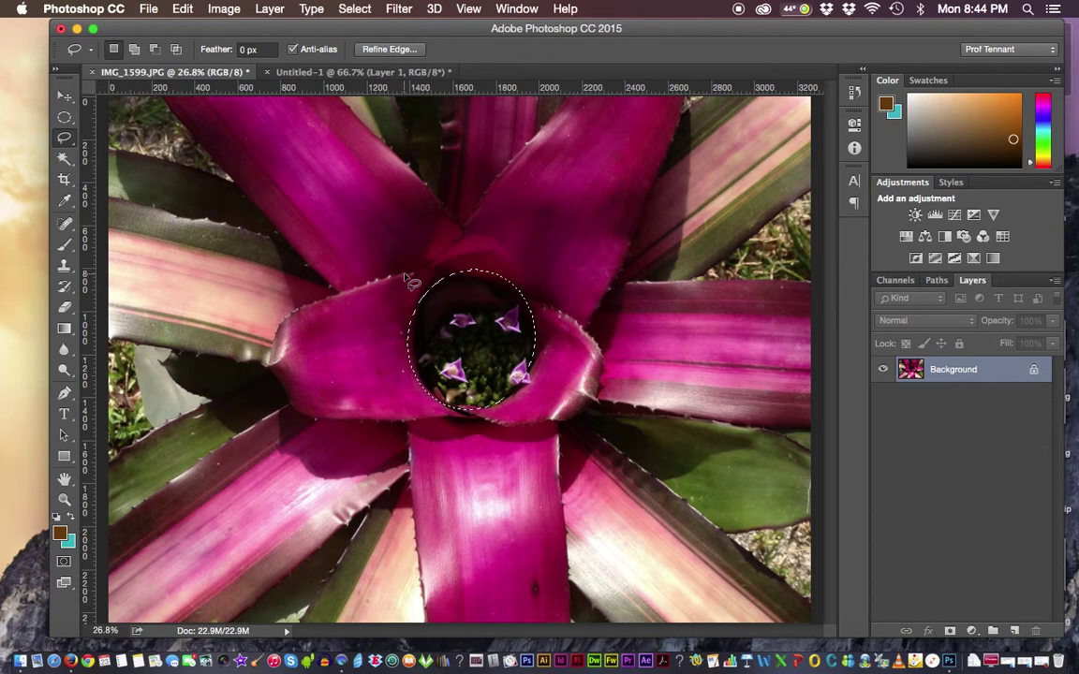
{"action": "mouse_move", "coordinate": [408, 274]}
{"action": "left_mouse_down"}
{"action": "mouse_move", "coordinate": [434, 261]}
{"action": "mouse_move", "coordinate": [571, 316]}
{"action": "mouse_move", "coordinate": [609, 379]}
{"action": "mouse_move", "coordinate": [604, 409]}
{"action": "mouse_move", "coordinate": [547, 426]}
{"action": "mouse_move", "coordinate": [347, 429]}
{"action": "mouse_move", "coordinate": [283, 393]}
{"action": "mouse_move", "coordinate": [270, 367]}
{"action": "mouse_move", "coordinate": [274, 321]}
{"action": "mouse_move", "coordinate": [392, 276]}
{"action": "left_mouse_up"}
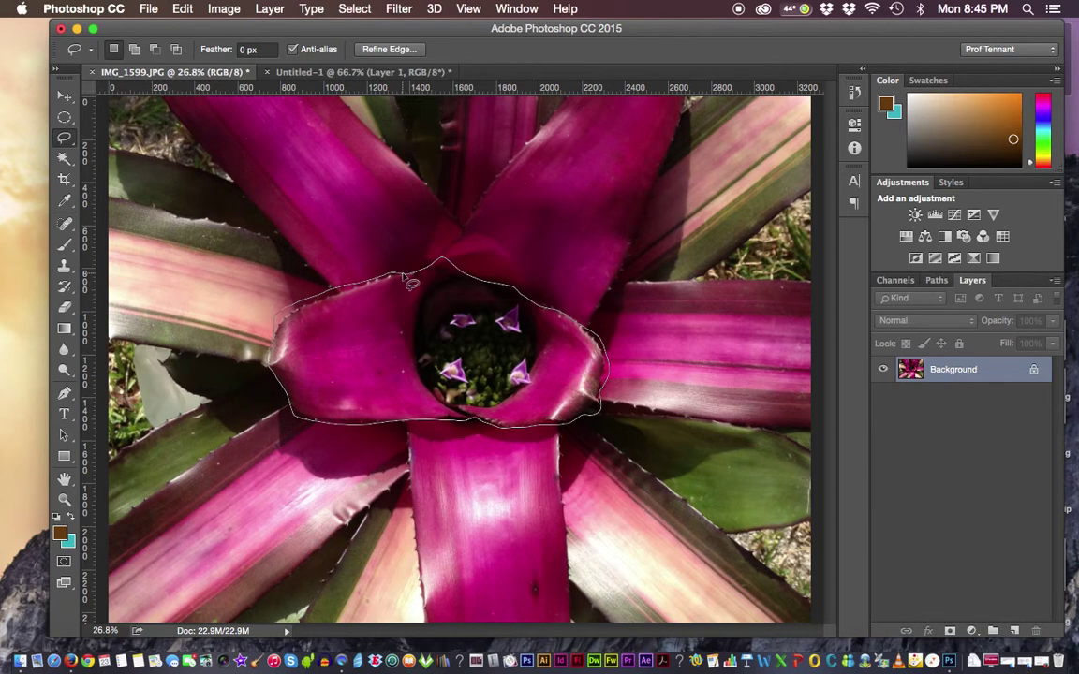
{"action": "left_click_drag", "start_coordinate": [409, 282], "coordinate": [409, 283]}
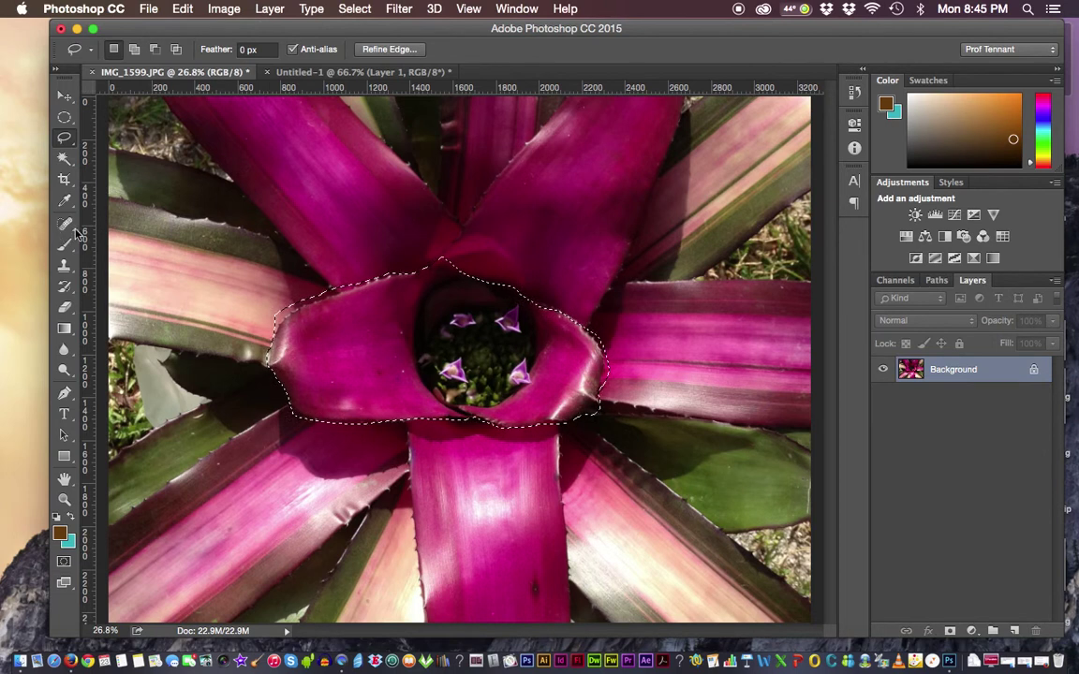
{"action": "left_click_drag", "start_coordinate": [68, 142], "coordinate": [100, 141]}
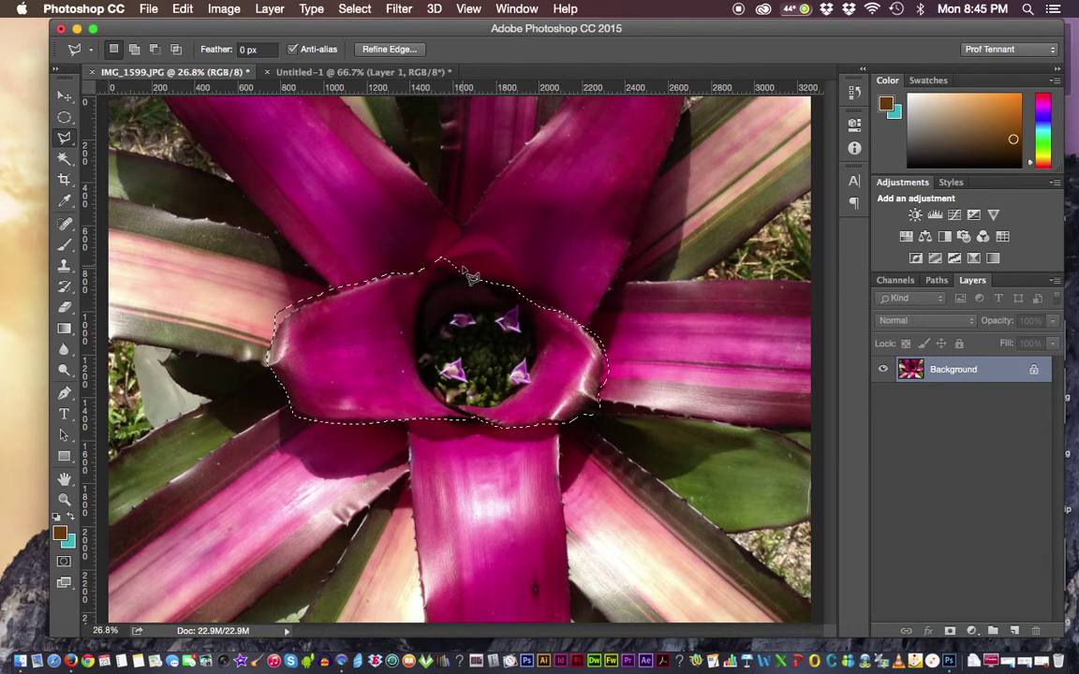
Step: Deselect and draw a Polygonal Lasso outline around the central cup and inner leaves, then zoom out
{"action": "key", "text": "super+d"}
{"action": "left_click", "coordinate": [462, 269]}
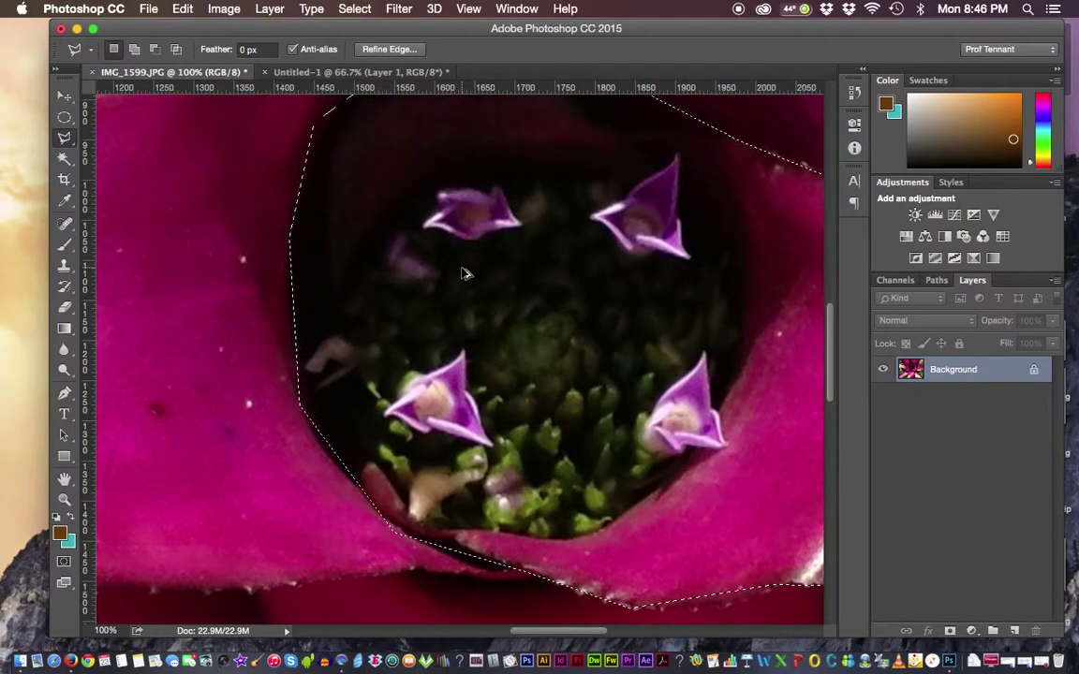
{"action": "key", "text": "super+minus"}
{"action": "key", "text": "super+minus"}
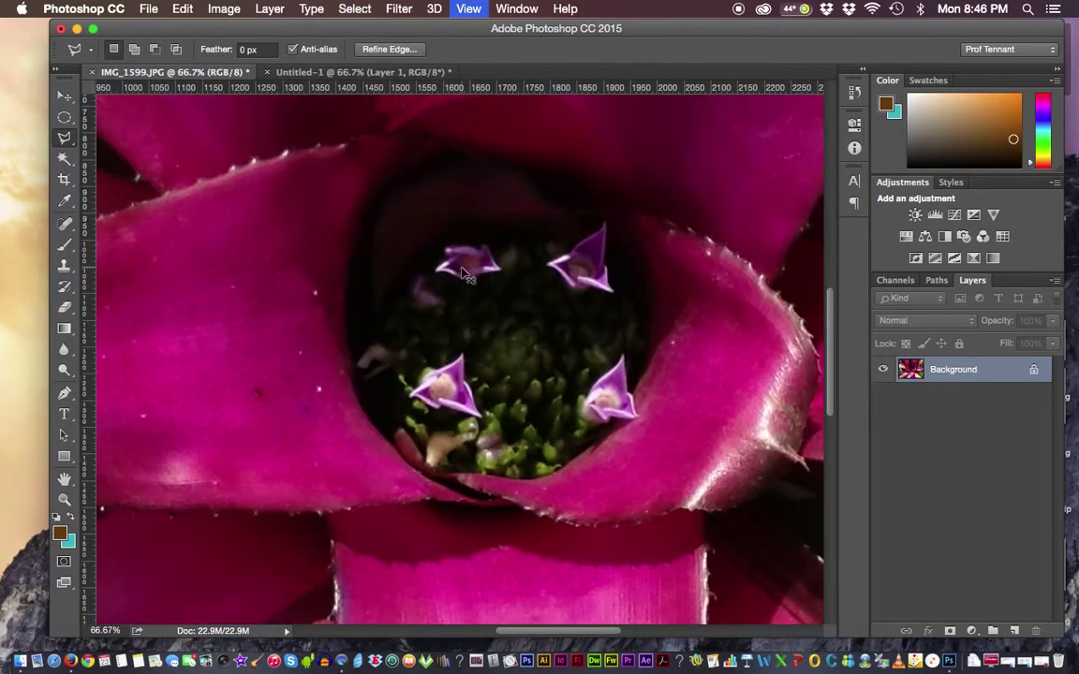
{"action": "key", "text": "super+minus"}
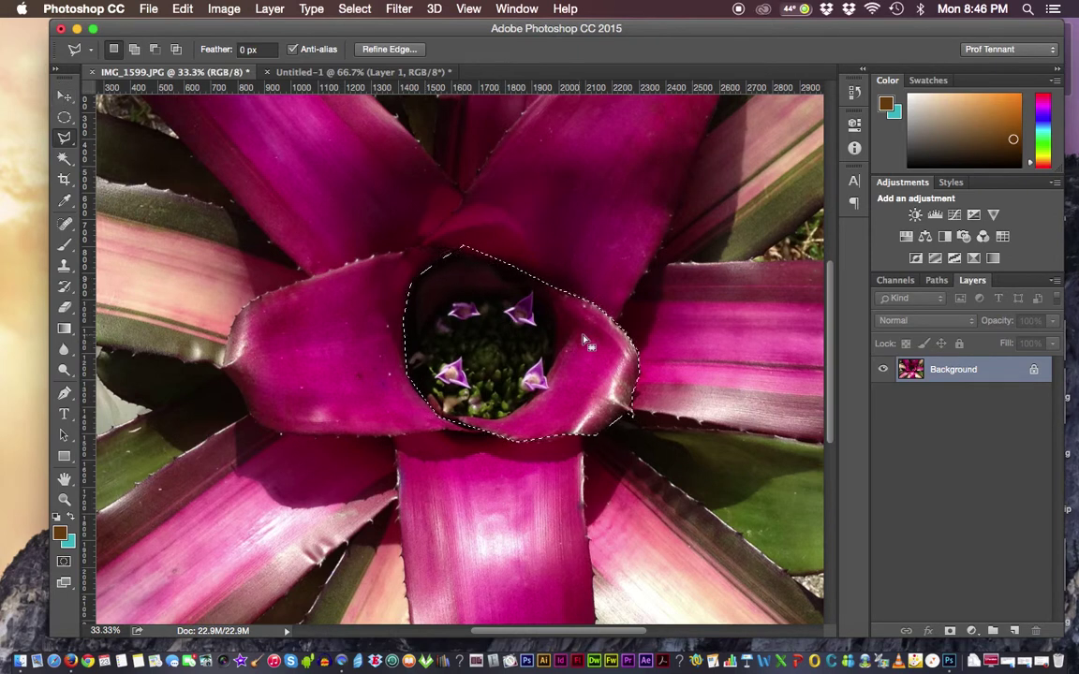
Step: Drag the selected flower centre to the right with the Move tool, exposing teal background
{"action": "left_click", "coordinate": [63, 98]}
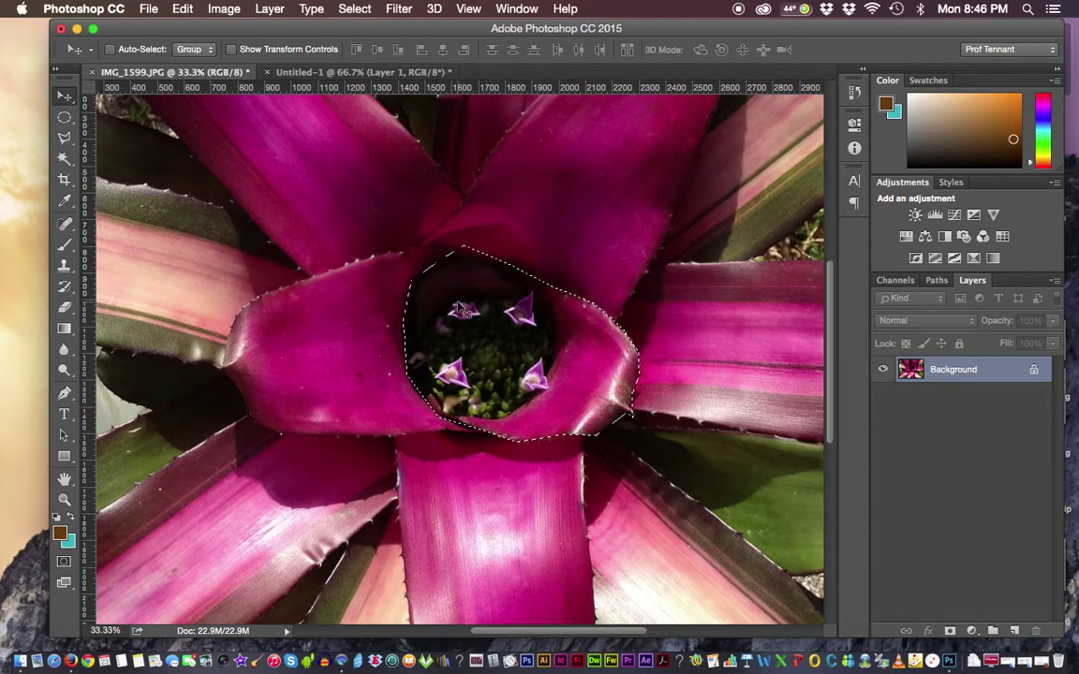
{"action": "left_click_drag", "start_coordinate": [464, 312], "coordinate": [529, 289]}
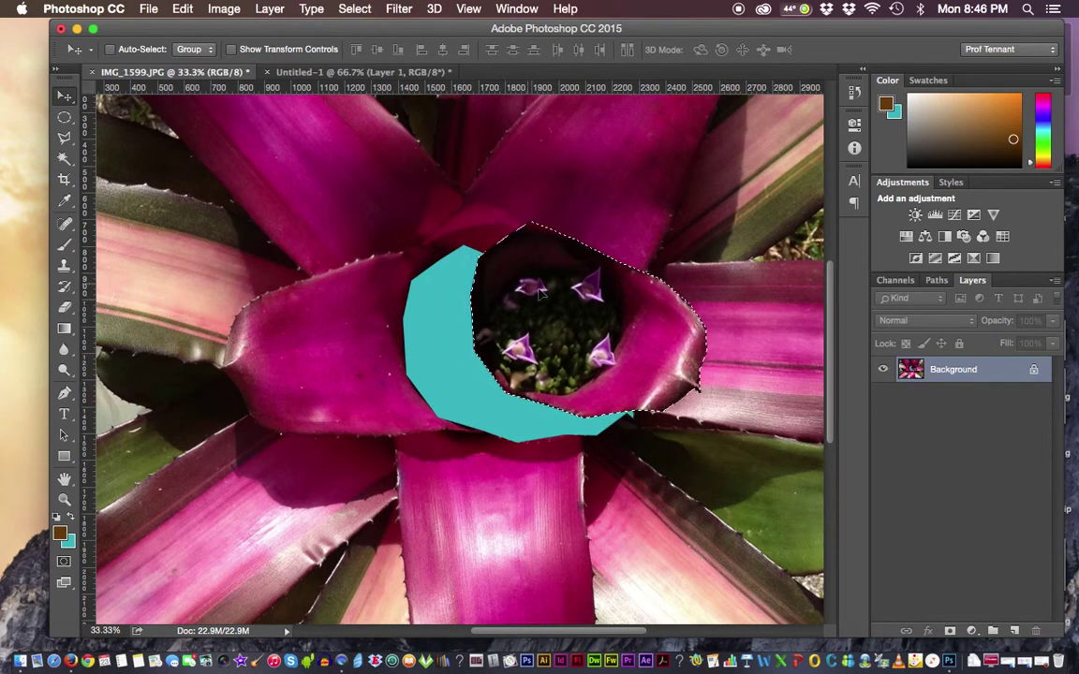